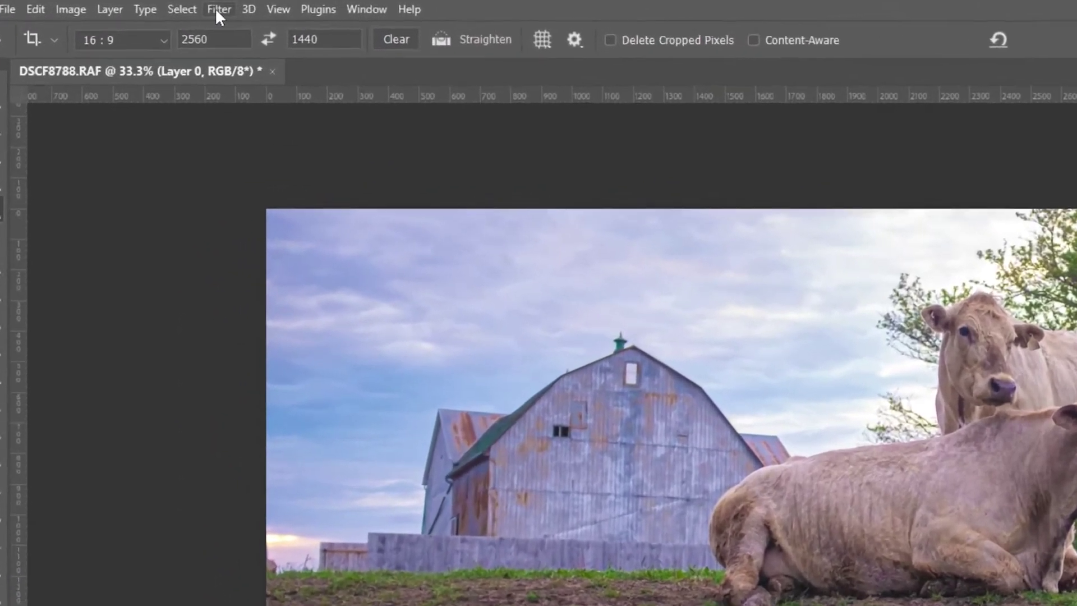
# Launch the Flaming Pear Flood 2 filter on the photo
pyautogui.click(154, 6)
pyautogui.moveTo(372, 516)
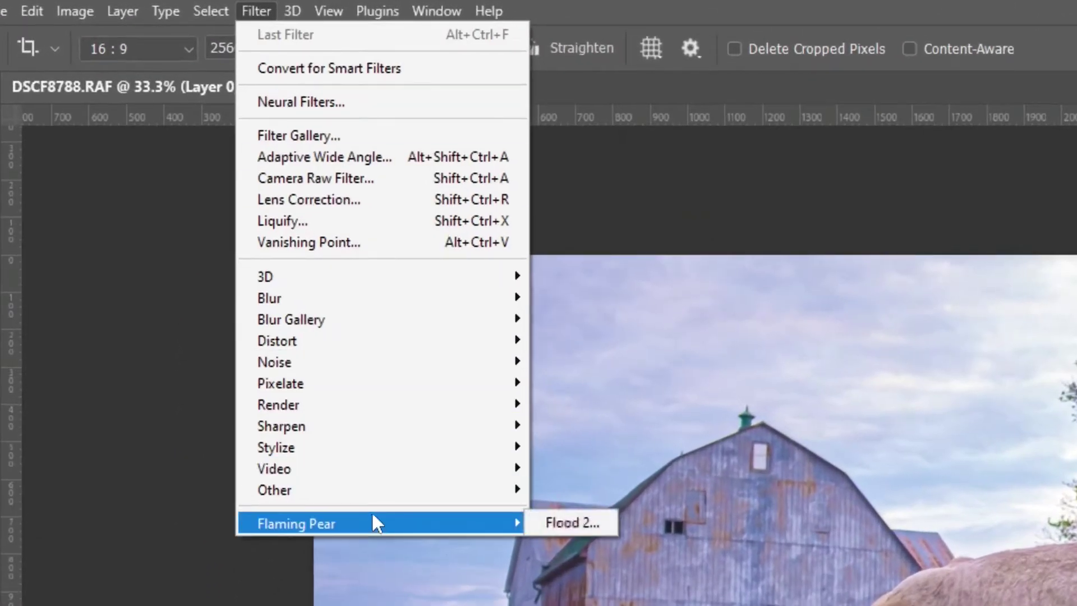
pyautogui.click(532, 522)
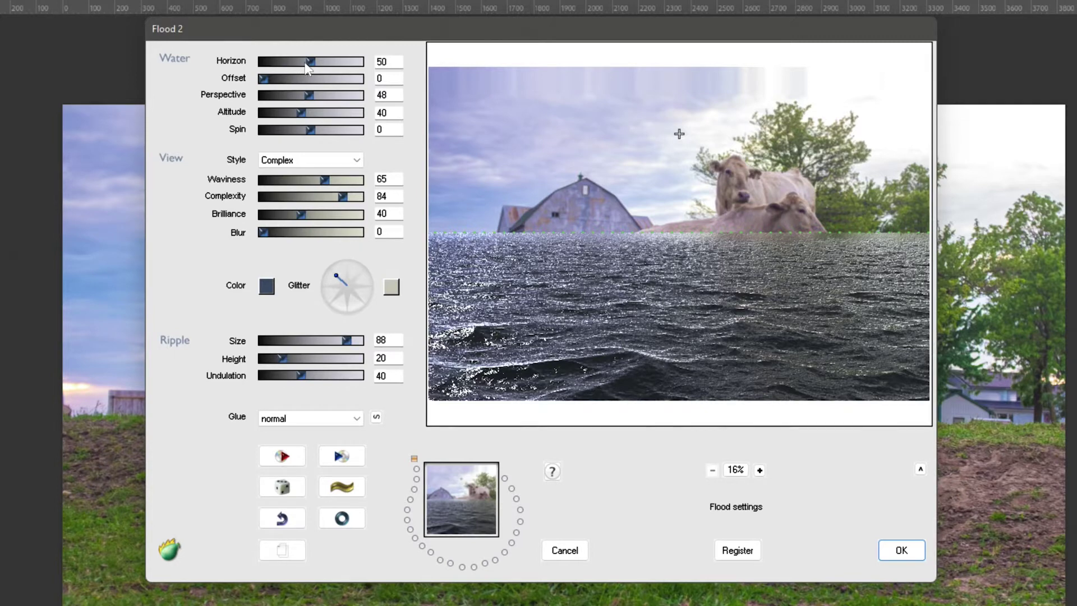
# Set horizon 64, offset 17, perspective 91 and altitude 76, and adjust the glitter direction
pyautogui.moveTo(310, 66)
pyautogui.mouseDown()
pyautogui.moveTo(300, 65)
pyautogui.moveTo(340, 68)
pyautogui.moveTo(325, 64)
pyautogui.mouseUp()
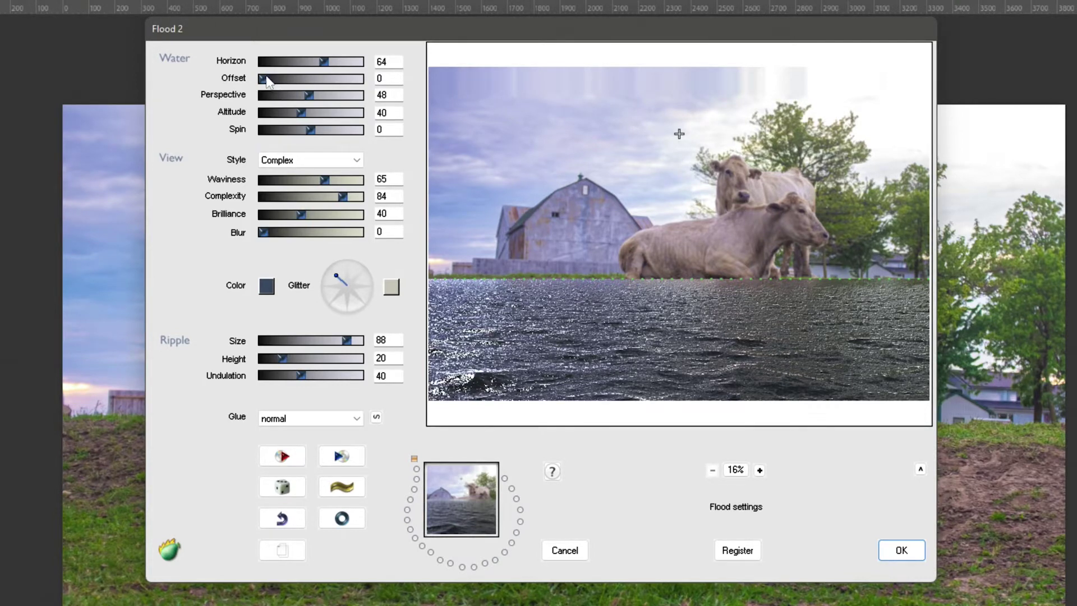
pyautogui.moveTo(267, 80); pyautogui.dragTo(351, 96)
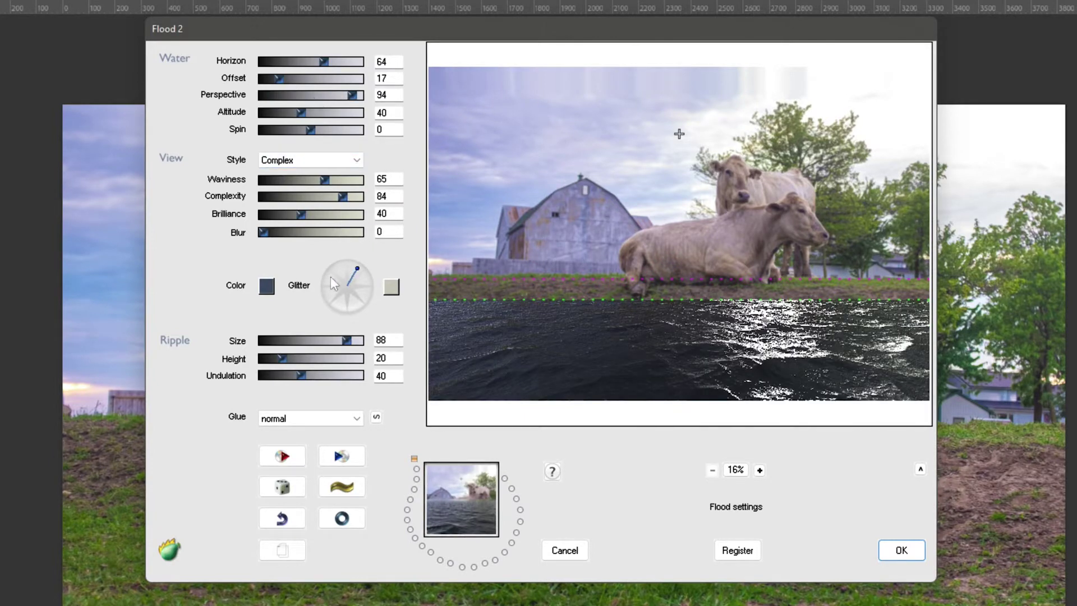
pyautogui.moveTo(348, 295); pyautogui.dragTo(355, 271)
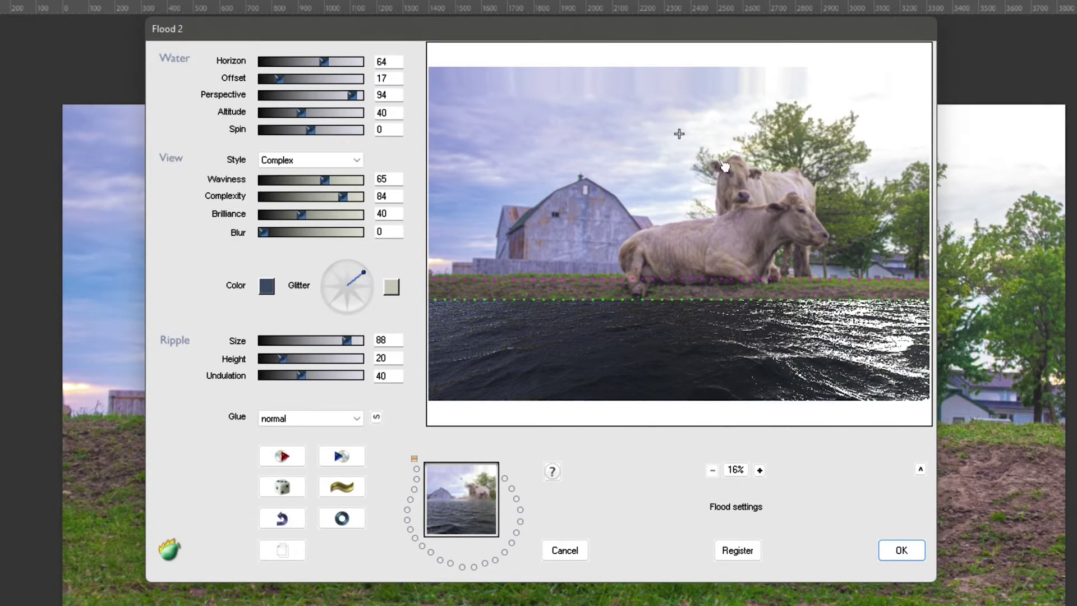
pyautogui.scroll(6, 295, 113)
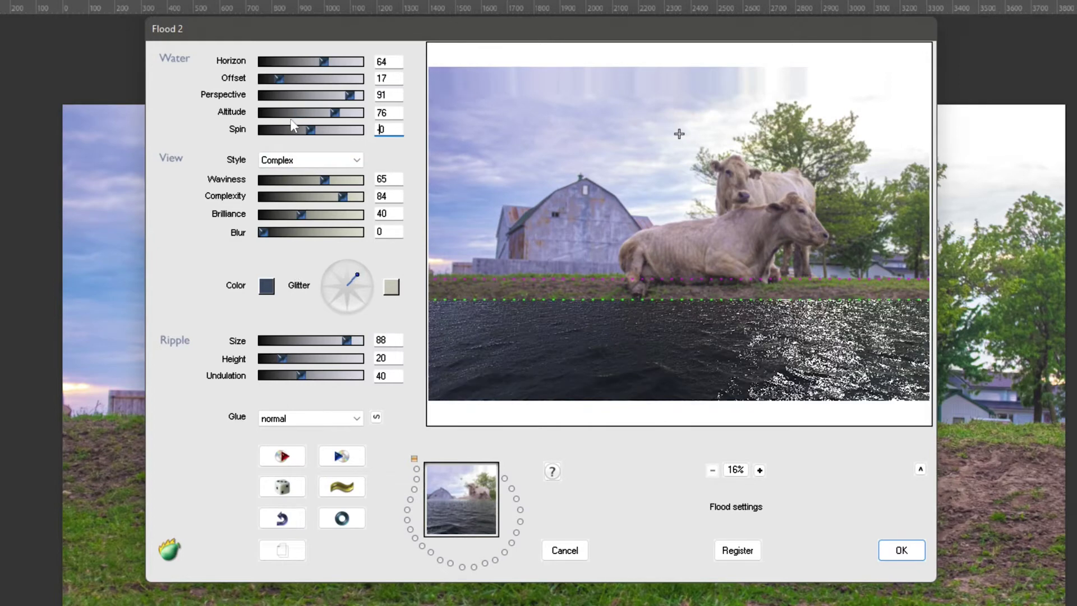
pyautogui.click(306, 129)
# Calm the flood water to waviness 7 and complexity 19
pyautogui.click(300, 186)
pyautogui.moveTo(300, 186); pyautogui.dragTo(364, 181)
pyautogui.click(279, 182)
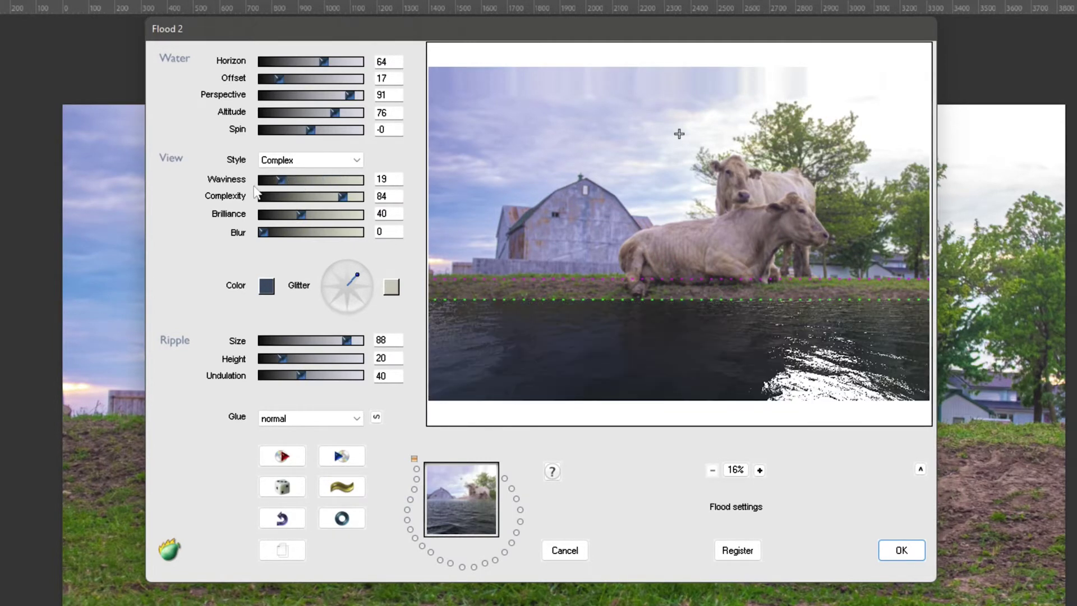
pyautogui.moveTo(275, 186); pyautogui.dragTo(242, 194)
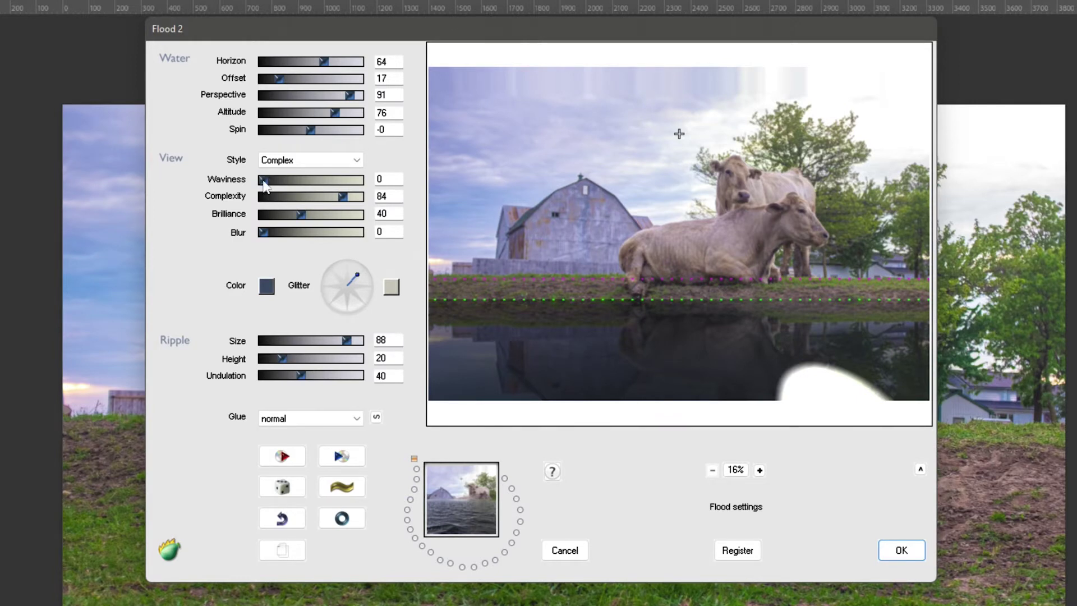
pyautogui.moveTo(264, 185); pyautogui.dragTo(272, 187)
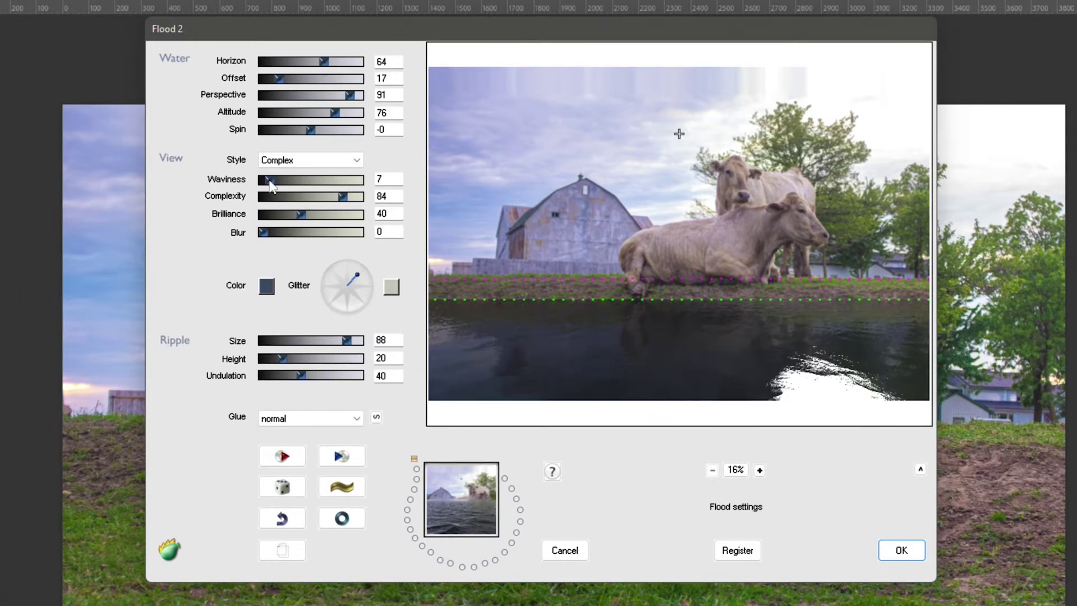
pyautogui.click(305, 197)
pyautogui.moveTo(304, 197); pyautogui.dragTo(281, 197)
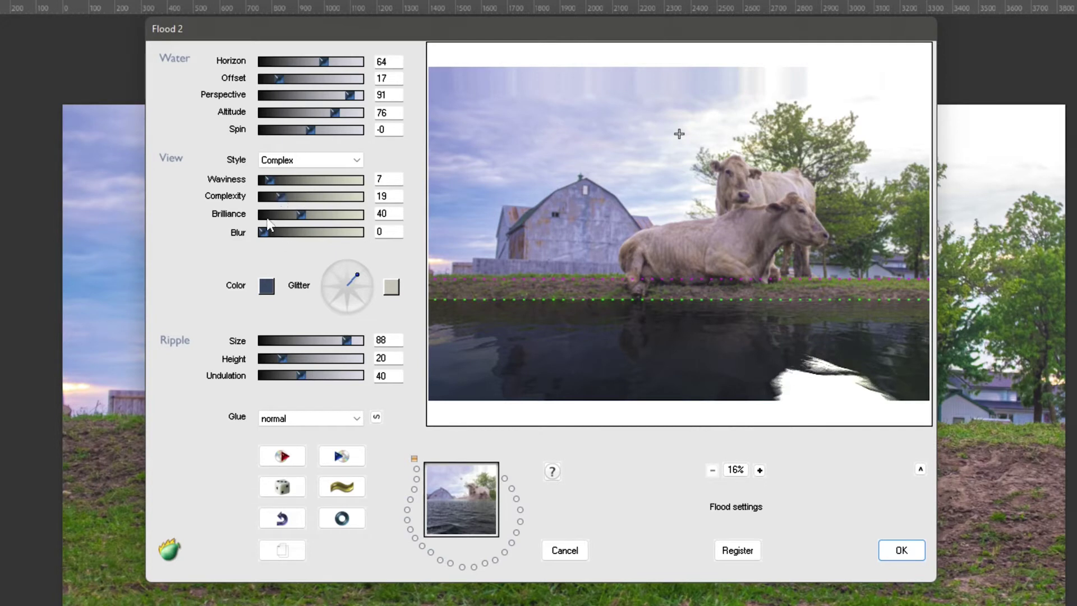
# Set the reflection brilliance to 71 and blur to 38
pyautogui.click(340, 217)
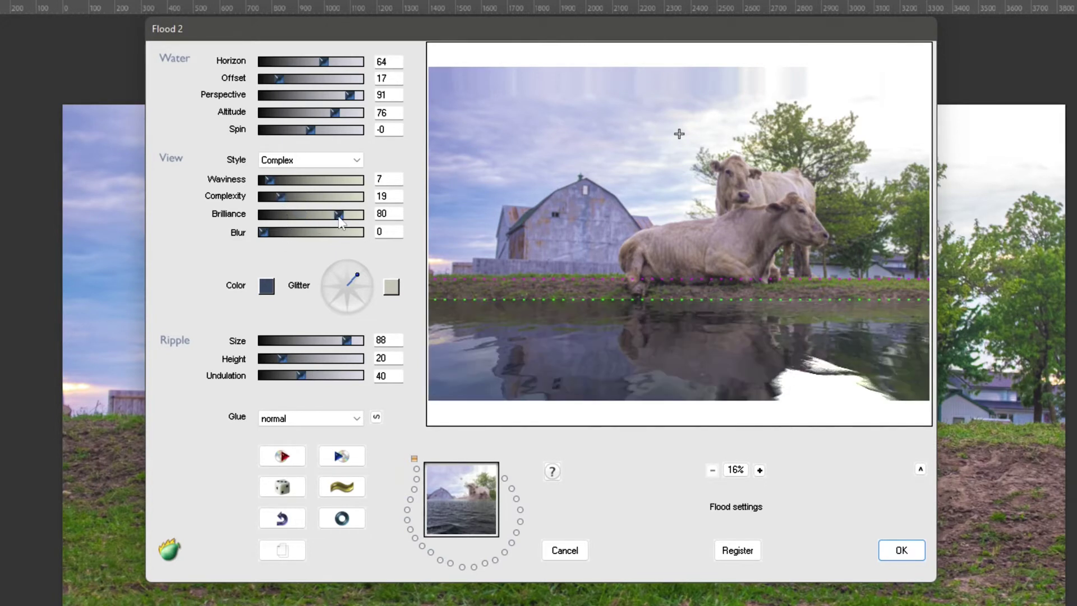
pyautogui.click(356, 217)
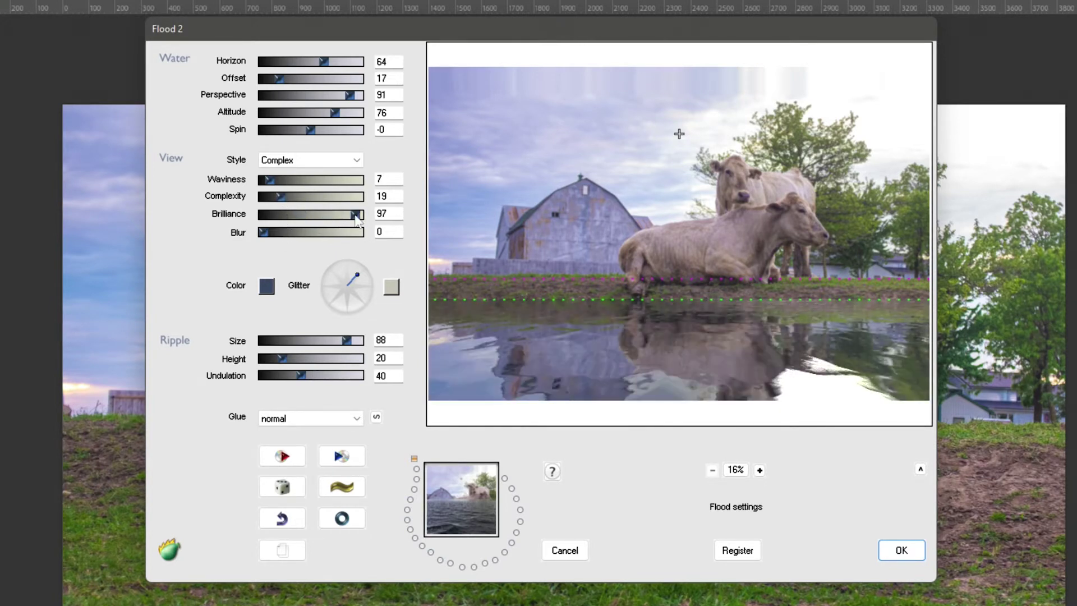
pyautogui.click(361, 216)
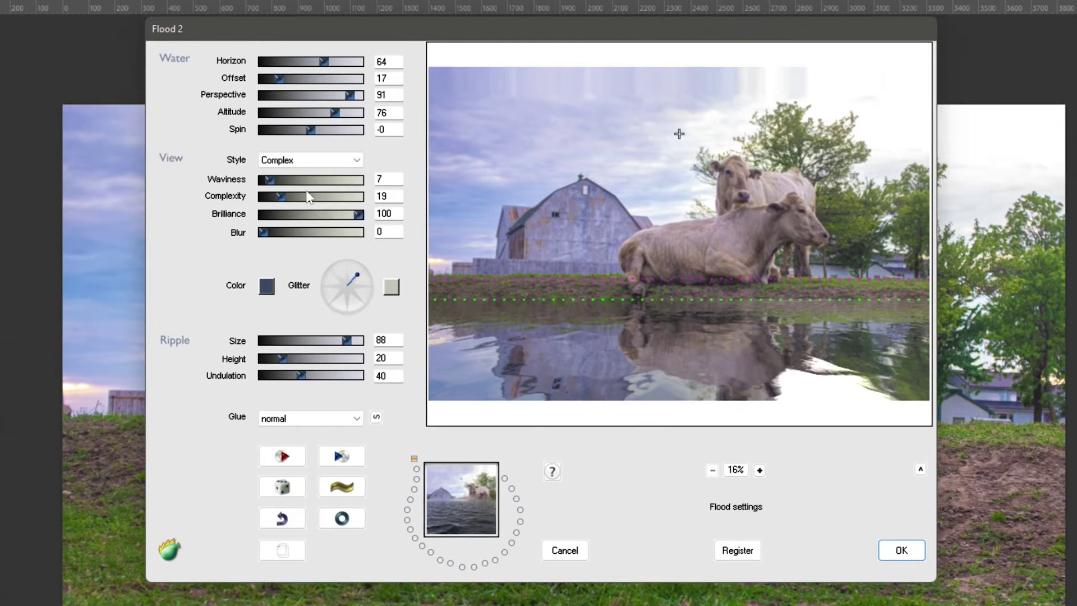
pyautogui.click(262, 216)
pyautogui.click(320, 214)
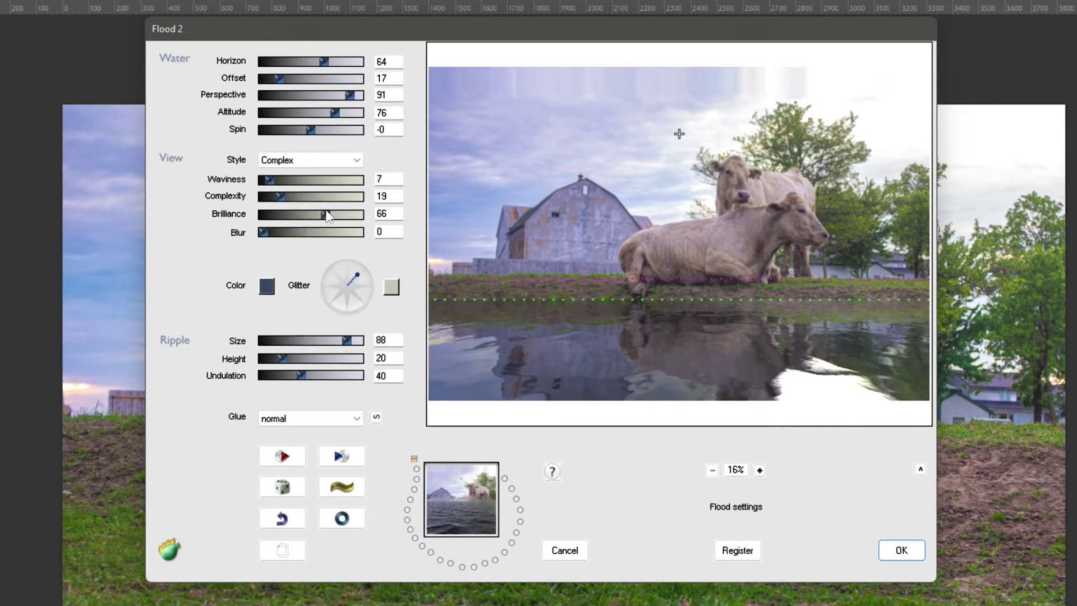
pyautogui.click(331, 216)
pyautogui.click(299, 232)
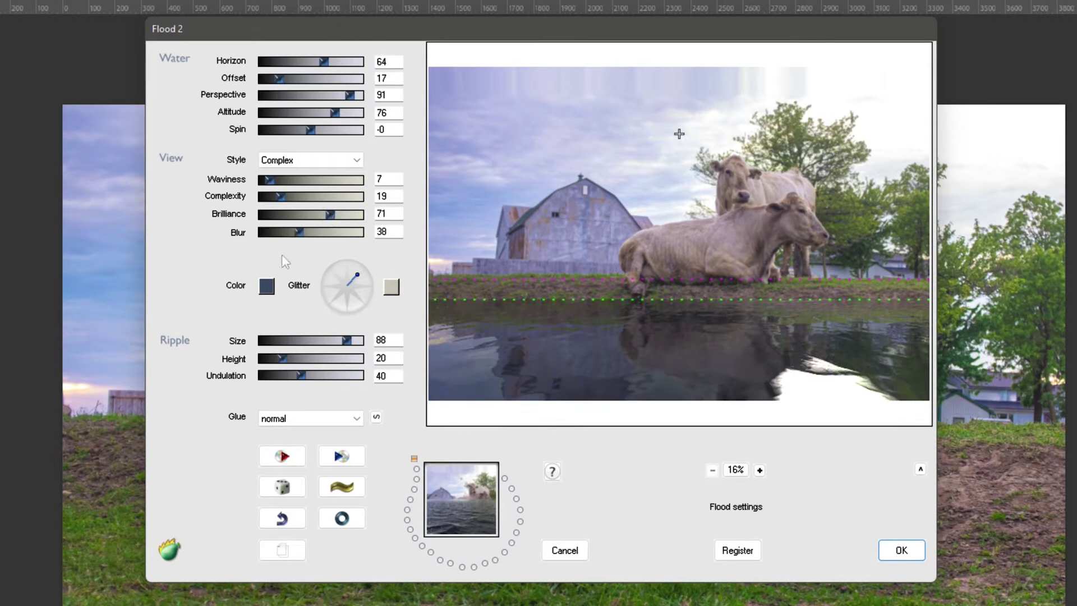
# Set ripple size 54, perspective 19, altitude 4, waviness 5 and blur 79, then apply Flood 2
pyautogui.click(292, 343)
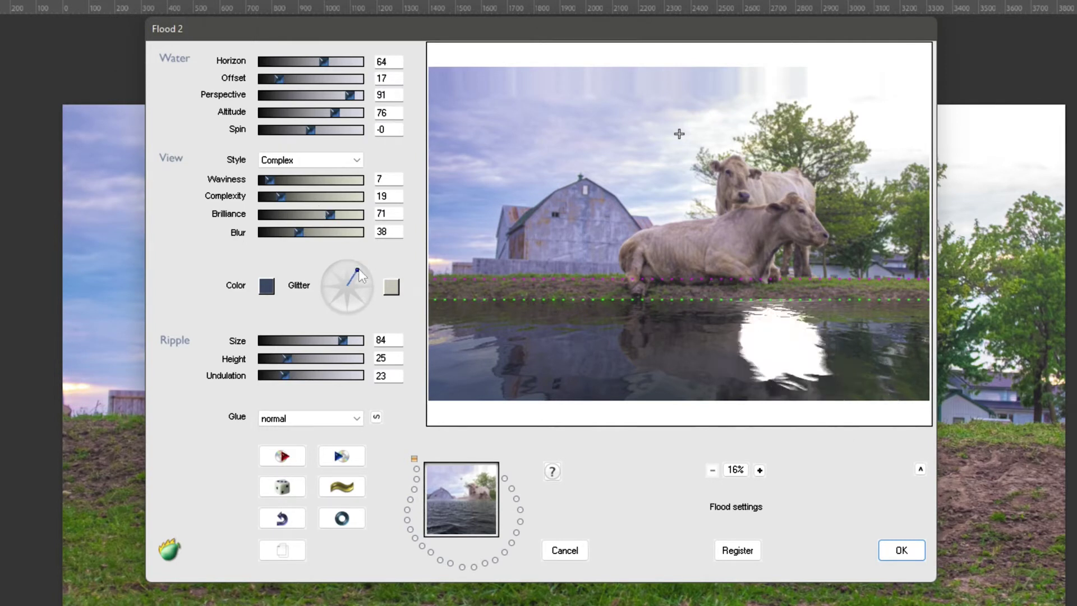
pyautogui.moveTo(349, 94); pyautogui.dragTo(278, 94)
pyautogui.moveTo(334, 112); pyautogui.dragTo(267, 112)
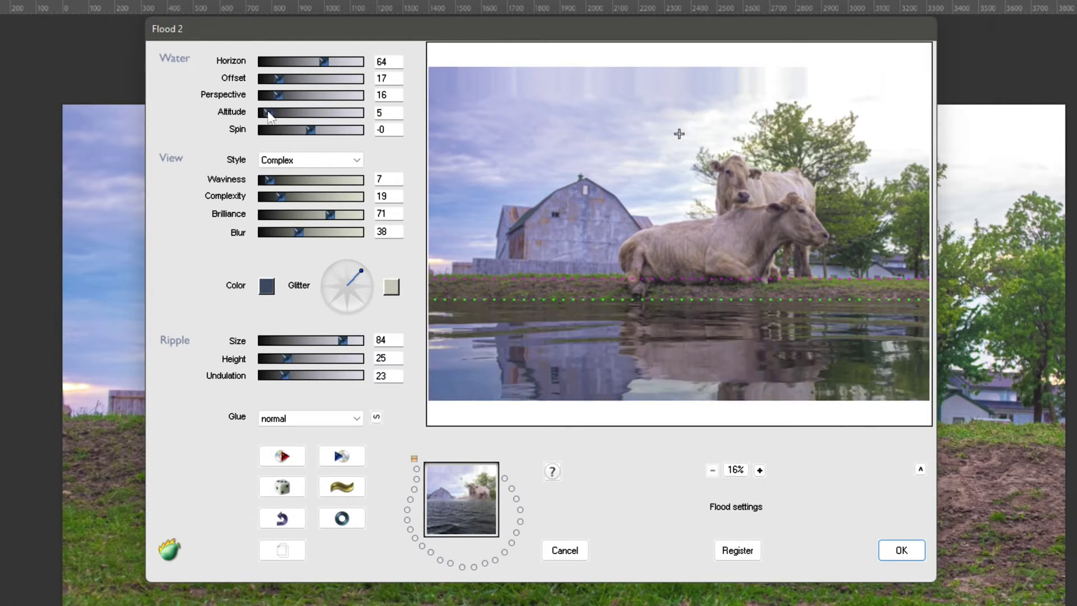
pyautogui.moveTo(268, 114); pyautogui.dragTo(266, 114)
pyautogui.moveTo(270, 179); pyautogui.dragTo(267, 180)
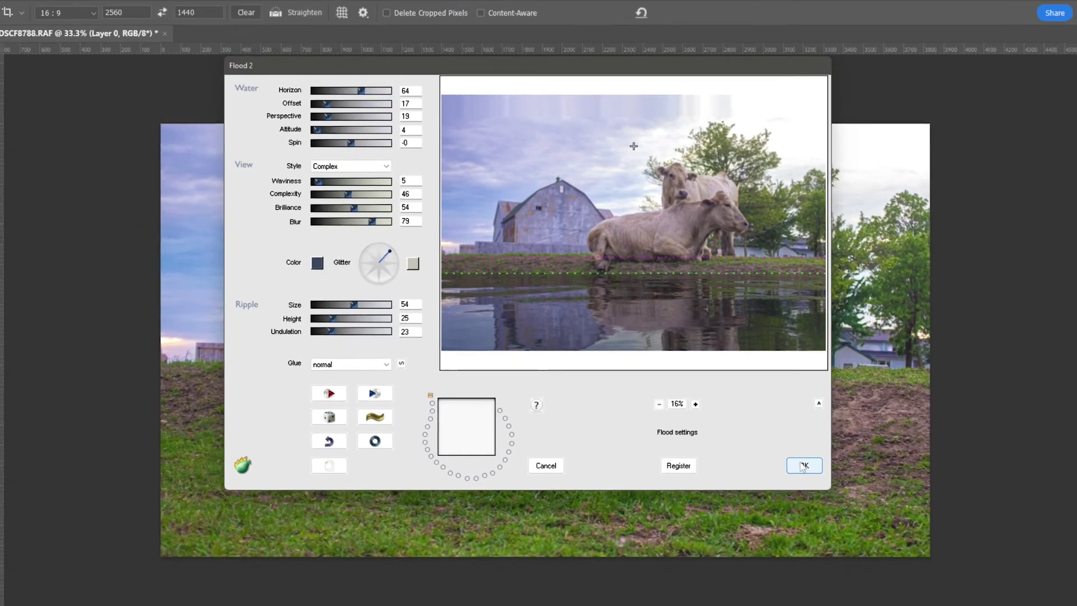
pyautogui.click(804, 466)
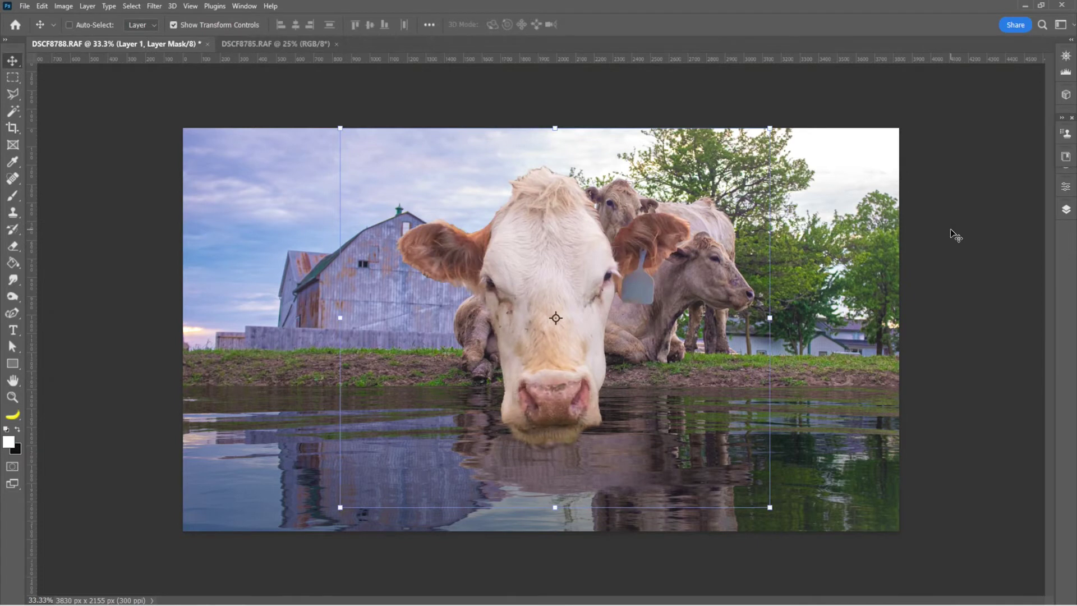
# Scale the pasted cow head to 74.19% and place it lower left in the water
pyautogui.moveTo(609, 231); pyautogui.dragTo(647, 252)
pyautogui.moveTo(553, 170); pyautogui.dragTo(552, 270)
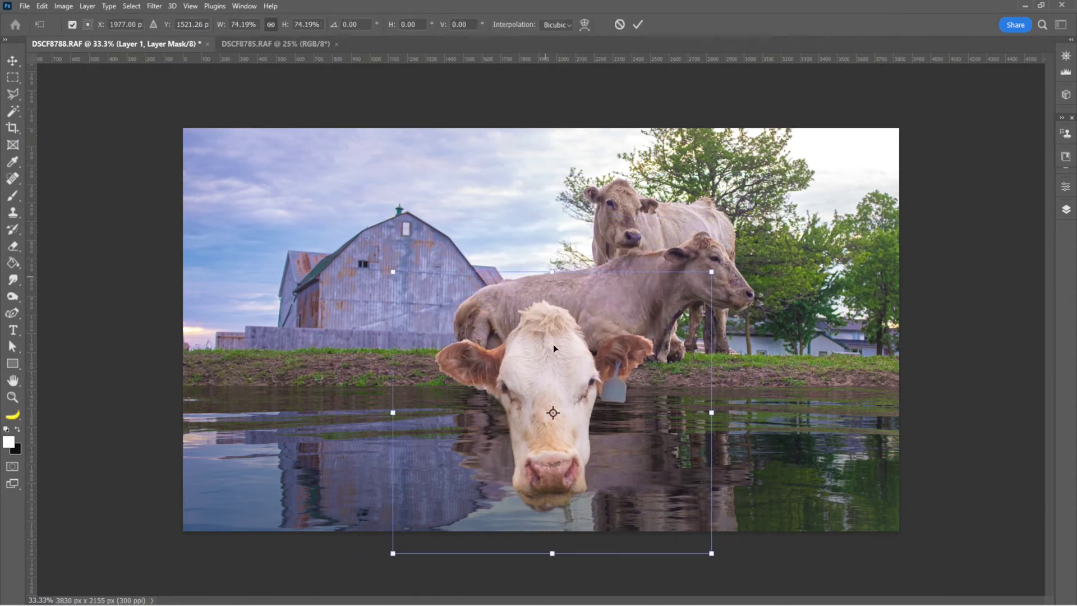
pyautogui.moveTo(539, 359); pyautogui.dragTo(375, 374)
pyautogui.press('Return')
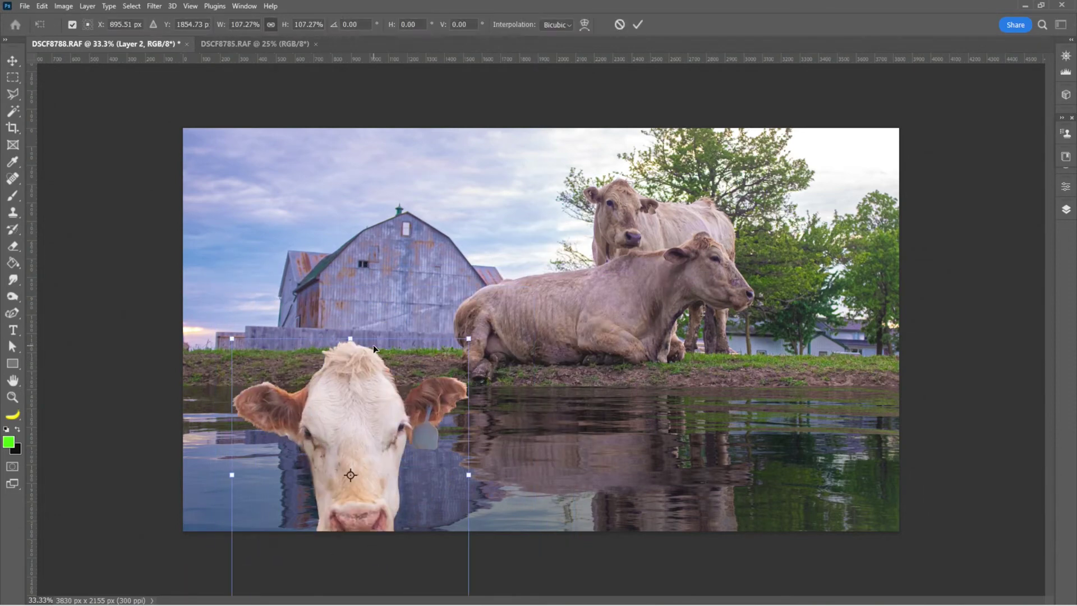
pyautogui.press('Return')
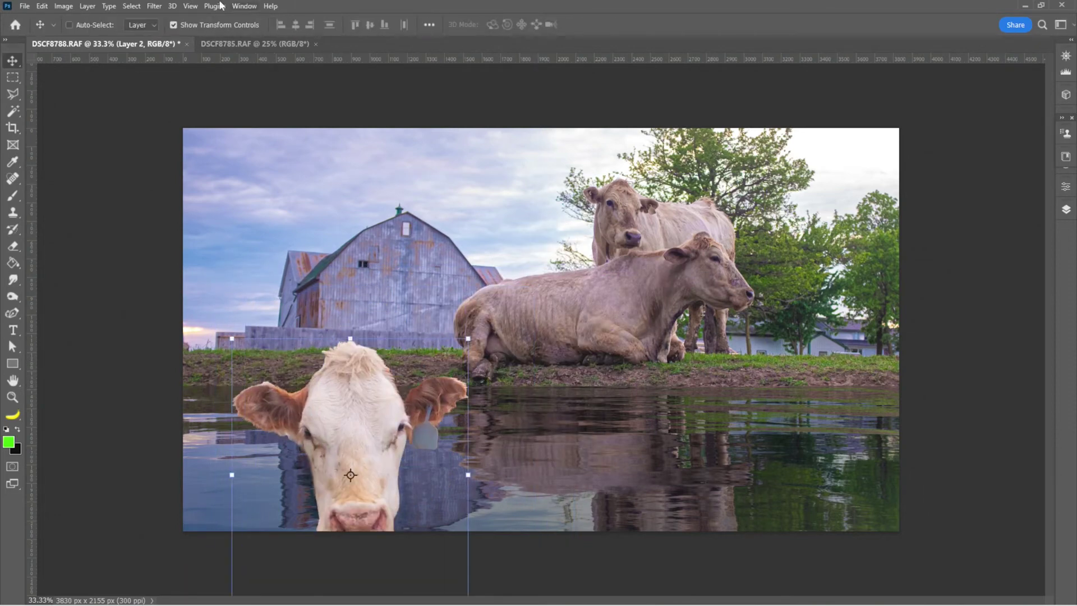
# Apply Flood 2 to the cow head layer with the offset raised to 22
pyautogui.click(161, 7)
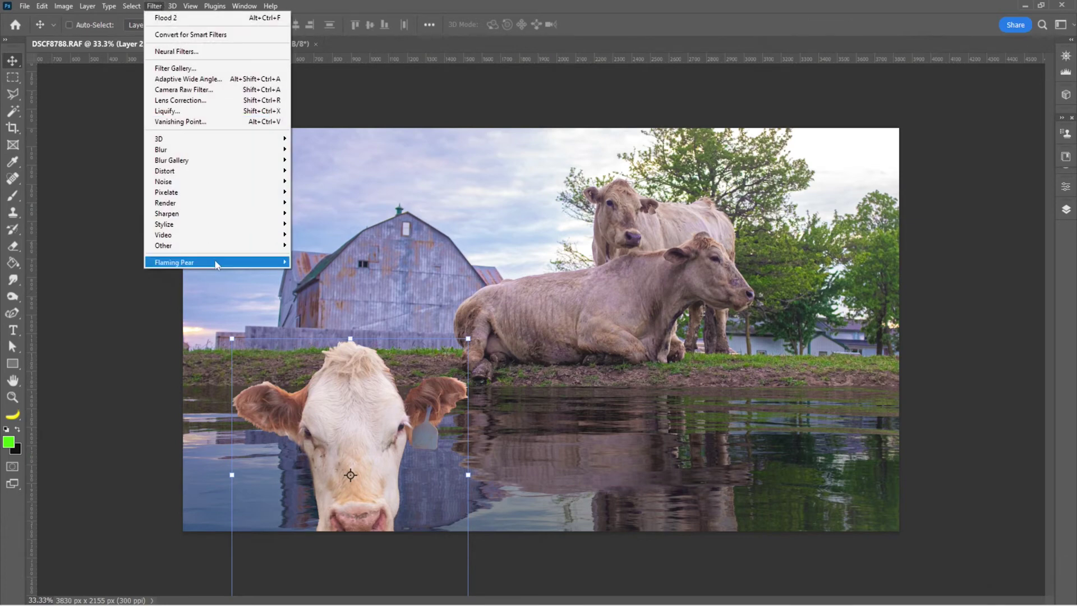
pyautogui.click(316, 263)
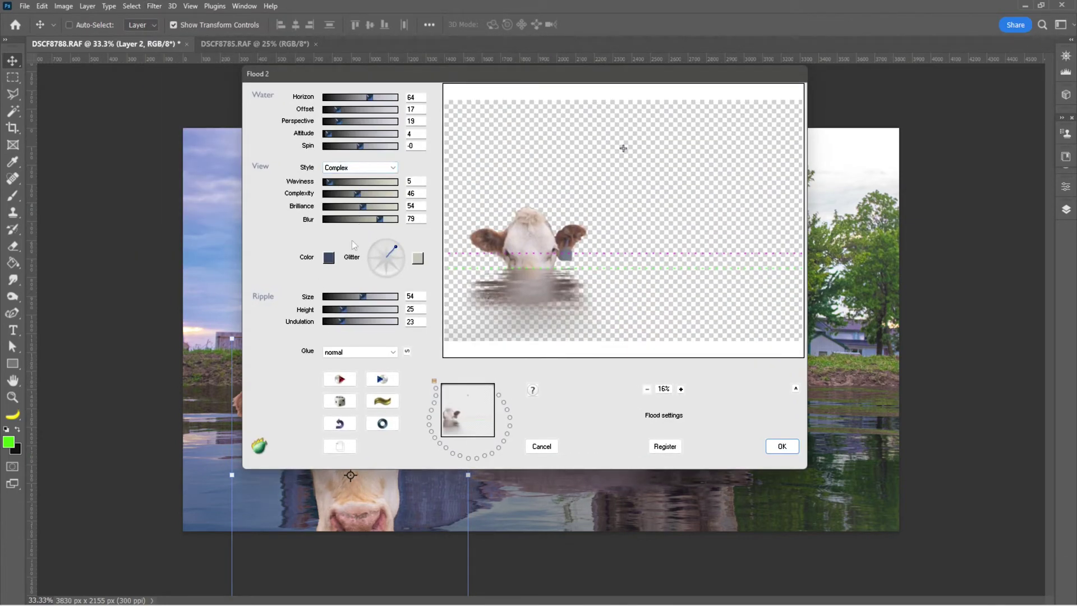
pyautogui.moveTo(339, 113); pyautogui.dragTo(344, 116)
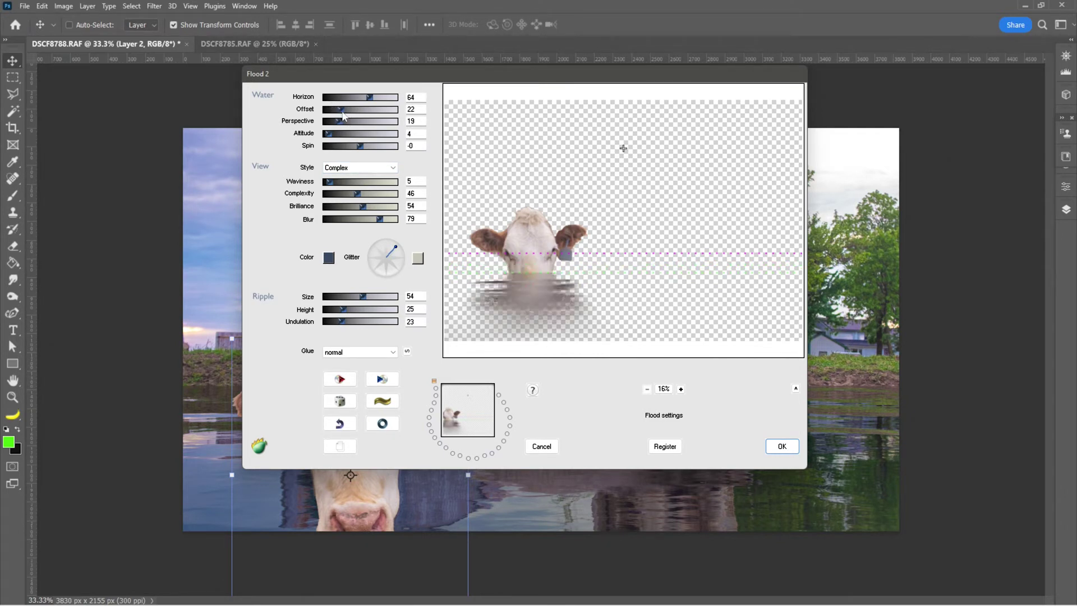
pyautogui.click(783, 446)
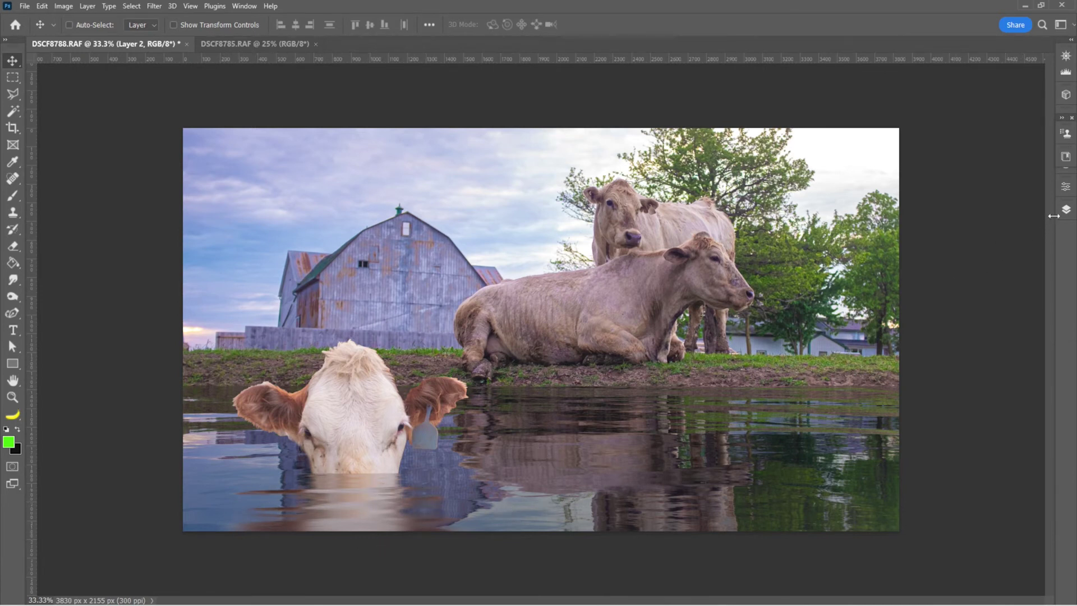
# Show the Layers panel and nudge Layer 2's cow head slightly right and down
pyautogui.click(1066, 214)
pyautogui.moveTo(400, 408); pyautogui.dragTo(319, 385)
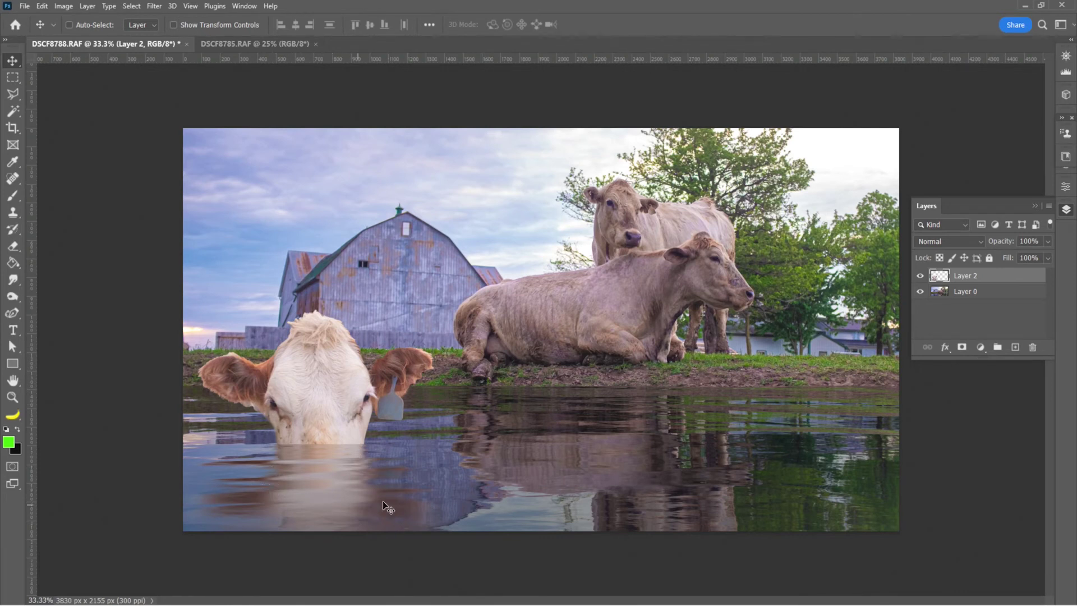
pyautogui.moveTo(415, 479); pyautogui.dragTo(446, 508)
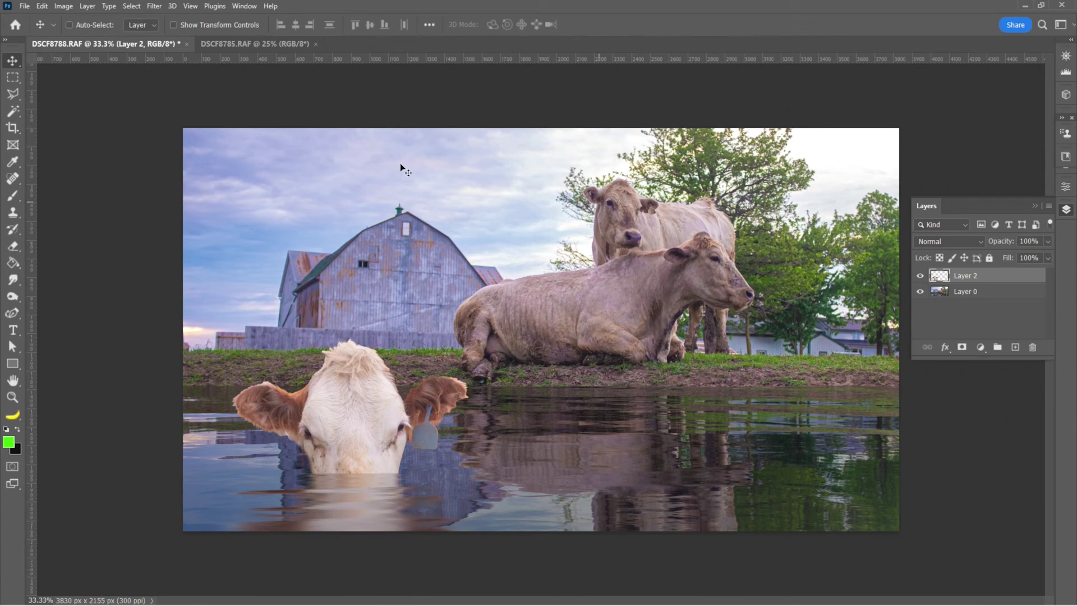
pyautogui.moveTo(343, 599)
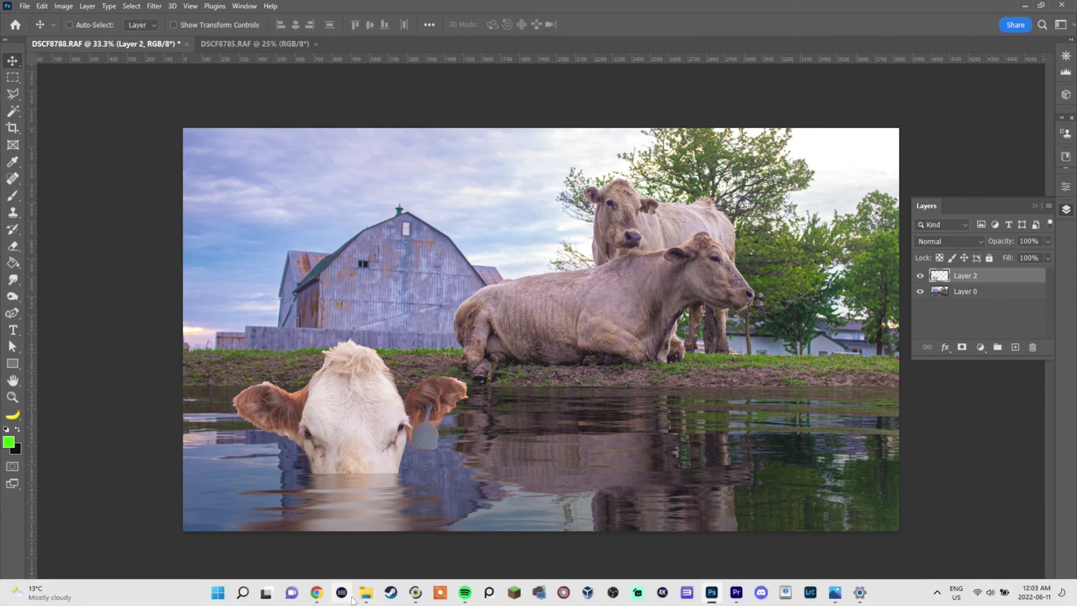